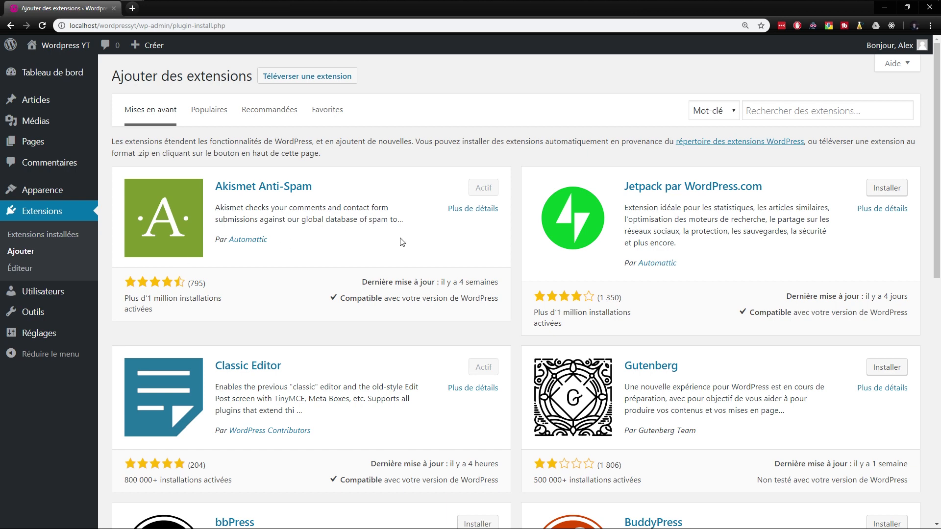
Step: Search the plugin directory for "elementor" and install Elementor Page Builder
{"action": "scroll", "coordinate": [401, 241], "scroll_direction": "down", "scroll_amount": 2}
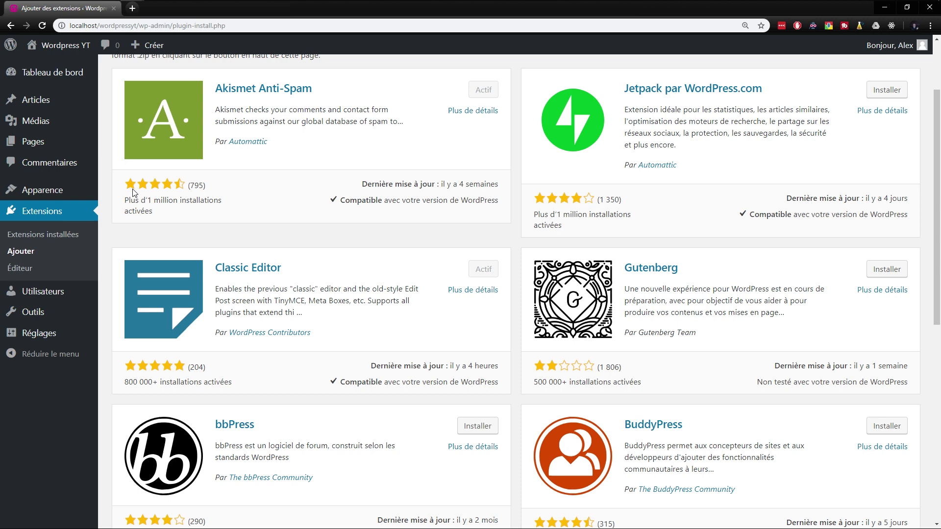
{"action": "scroll", "coordinate": [135, 192], "scroll_direction": "up", "scroll_amount": 2}
{"action": "left_click", "coordinate": [805, 111]}
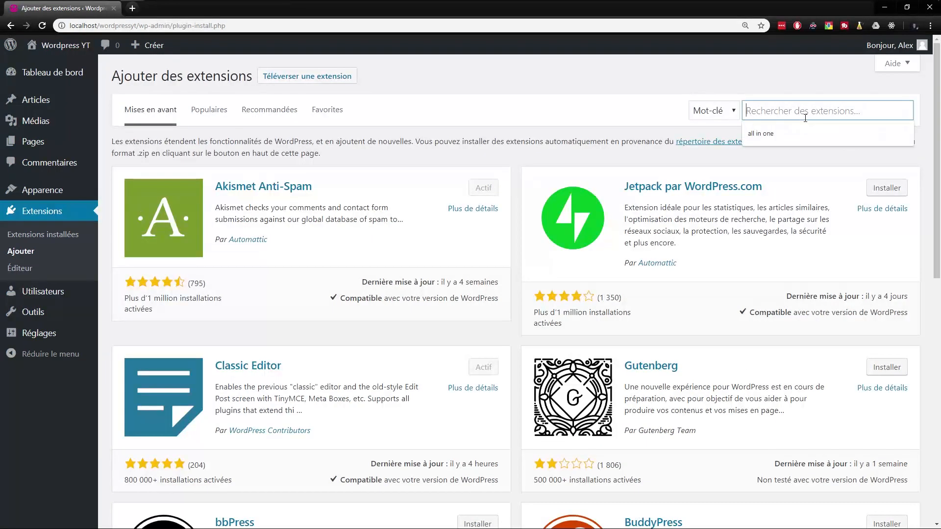
{"action": "type", "text": "elementor"}
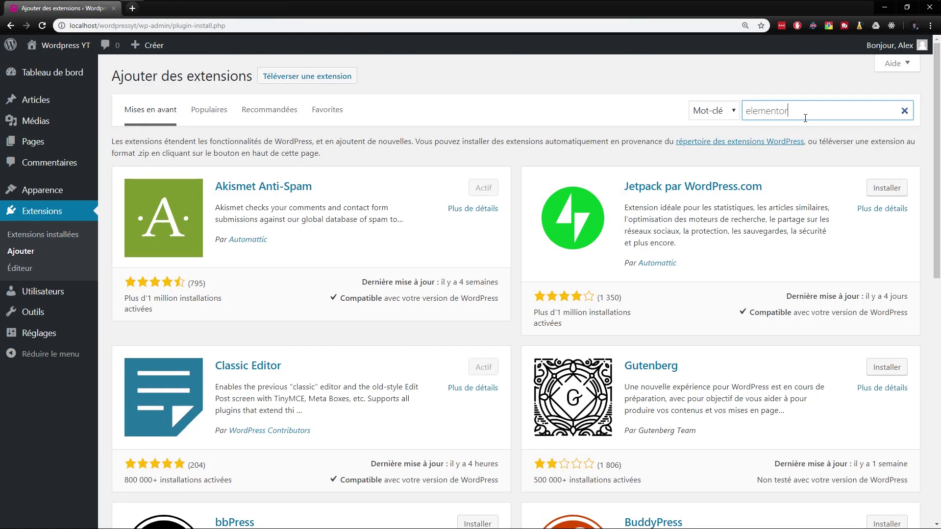
{"action": "key", "text": "Return"}
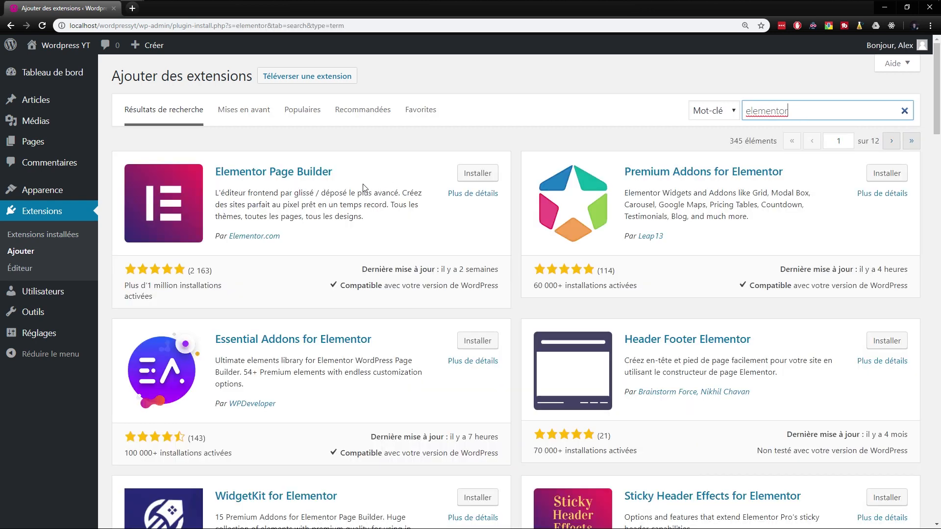
{"action": "left_click", "coordinate": [477, 177]}
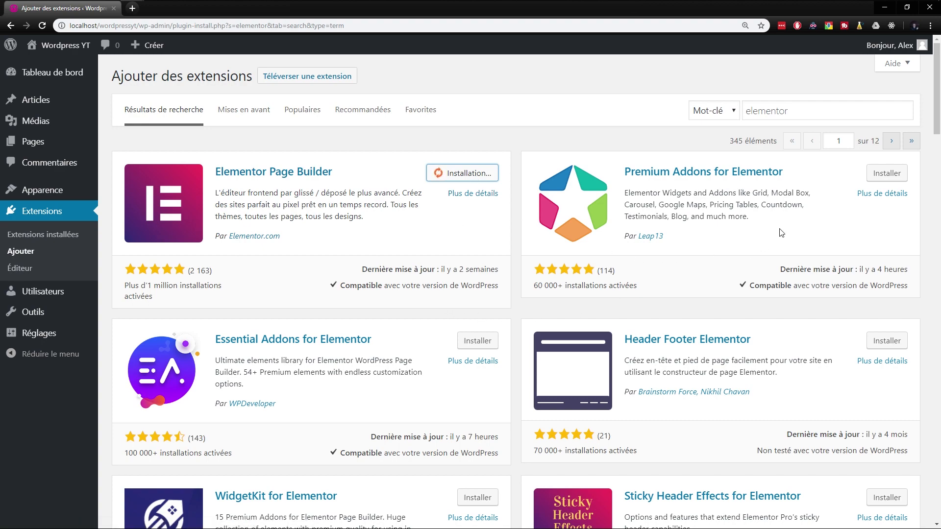
Step: Install the NavMenu Addon For Elementor plugin from the elementor search results
{"action": "scroll", "coordinate": [406, 221], "scroll_direction": "down", "scroll_amount": 4}
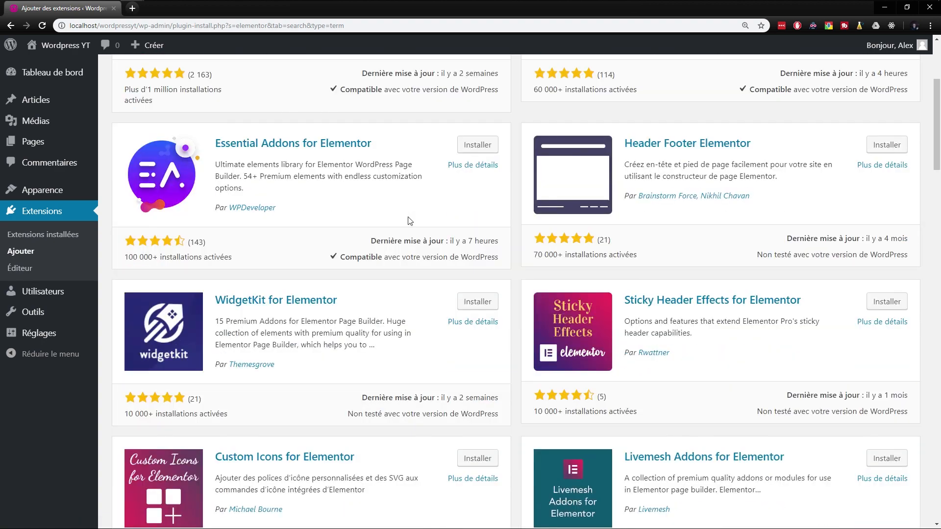
{"action": "scroll", "coordinate": [410, 221], "scroll_direction": "down", "scroll_amount": 6}
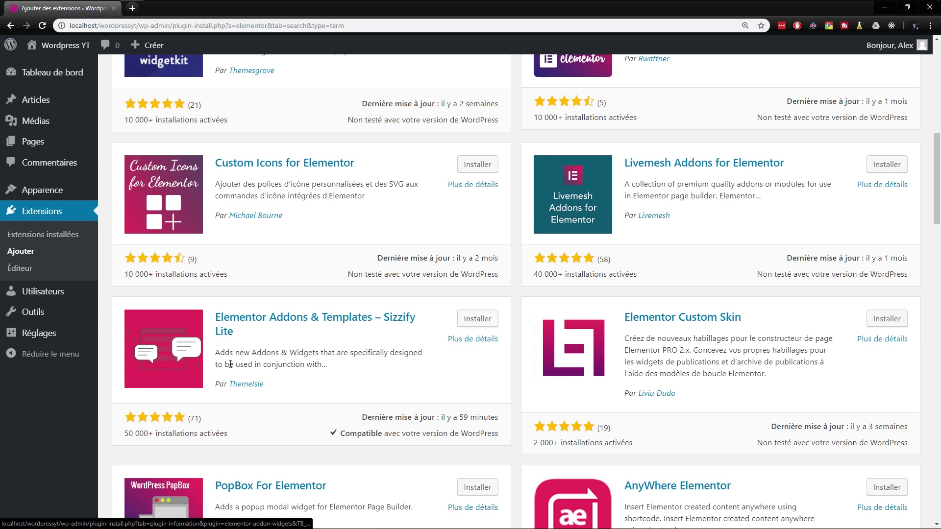
{"action": "scroll", "coordinate": [308, 346], "scroll_direction": "down", "scroll_amount": 1}
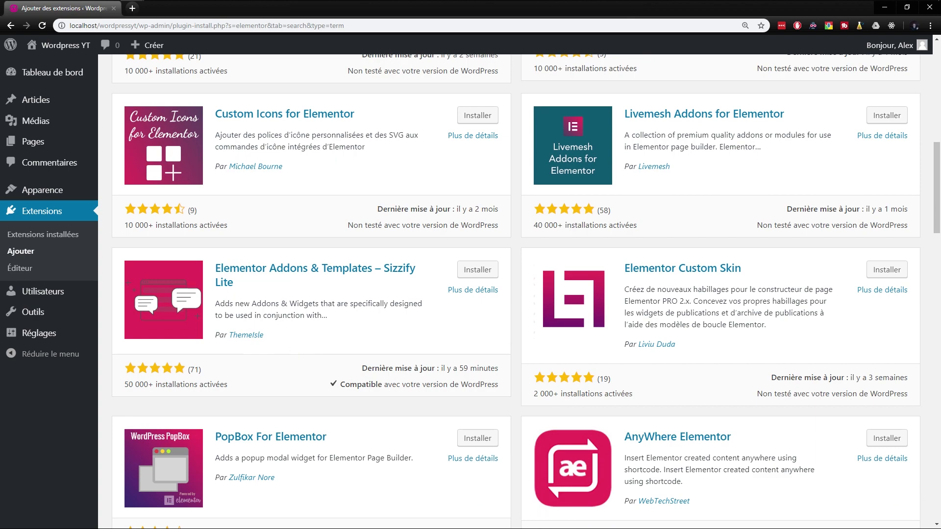
{"action": "scroll", "coordinate": [290, 267], "scroll_direction": "down", "scroll_amount": 9}
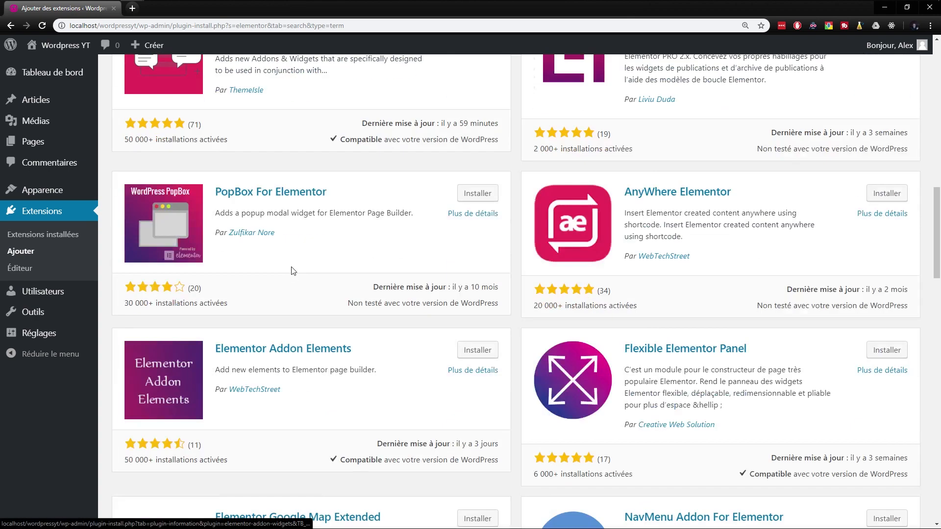
{"action": "scroll", "coordinate": [515, 318], "scroll_direction": "down", "scroll_amount": 1}
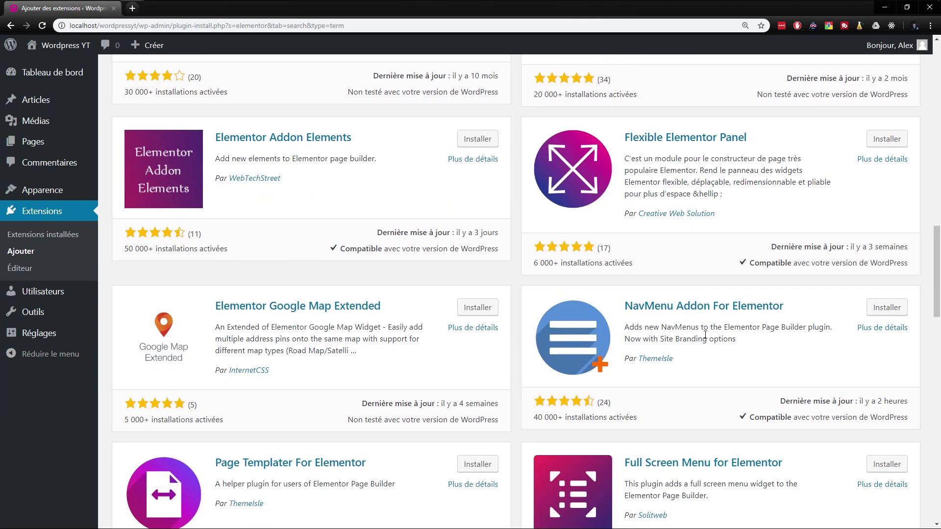
{"action": "left_click", "coordinate": [892, 314]}
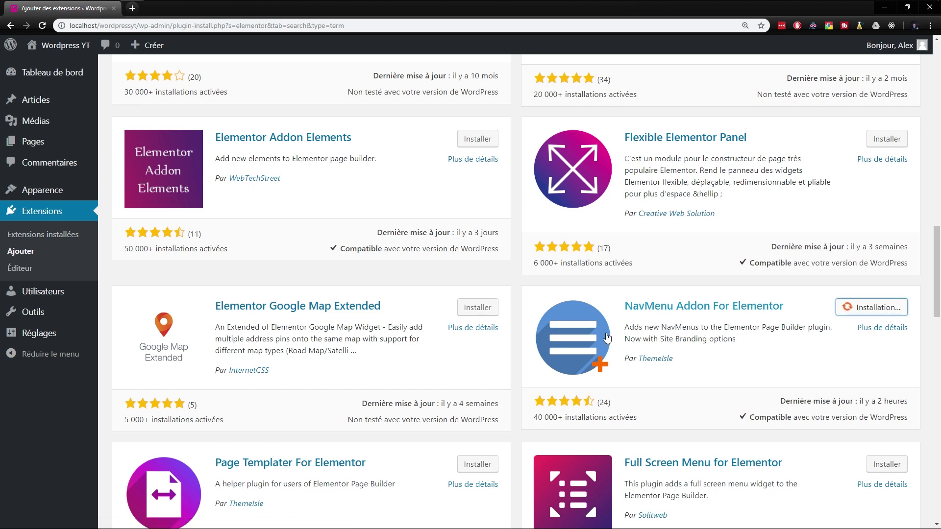
Step: Install the Premium Addons for Elementor plugin from the same search results
{"action": "scroll", "coordinate": [521, 267], "scroll_direction": "up", "scroll_amount": 15}
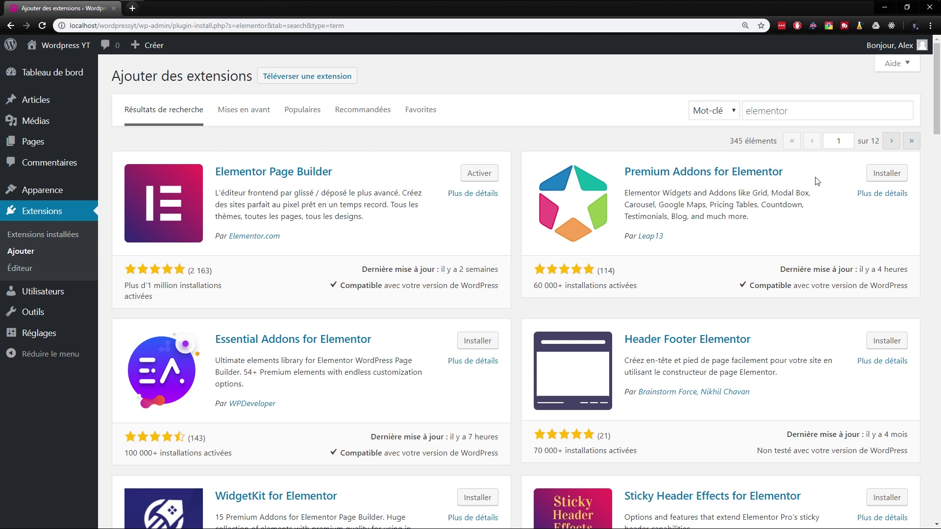
{"action": "left_click", "coordinate": [886, 174]}
{"action": "scroll", "coordinate": [596, 337], "scroll_direction": "down", "scroll_amount": 20}
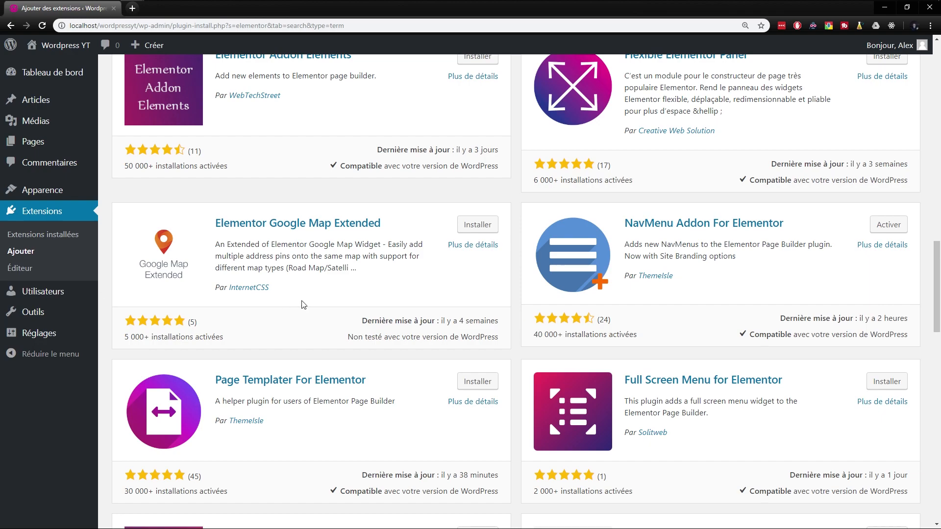
Step: Search the plugin directory for "404page" and install the 404page custom error page plugin
{"action": "scroll", "coordinate": [300, 304], "scroll_direction": "up", "scroll_amount": 20}
{"action": "scroll", "coordinate": [328, 302], "scroll_direction": "up", "scroll_amount": 1}
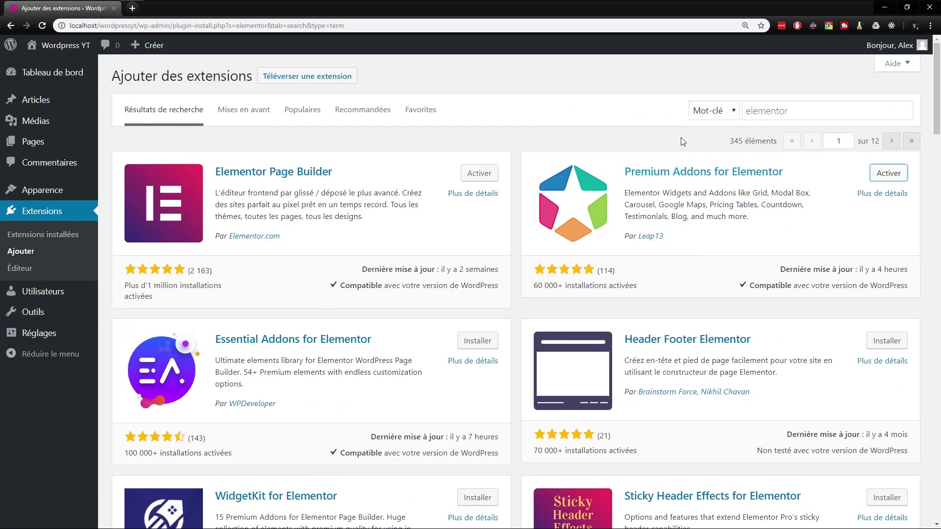
{"action": "double_click", "coordinate": [800, 110]}
{"action": "type", "text": "404page"}
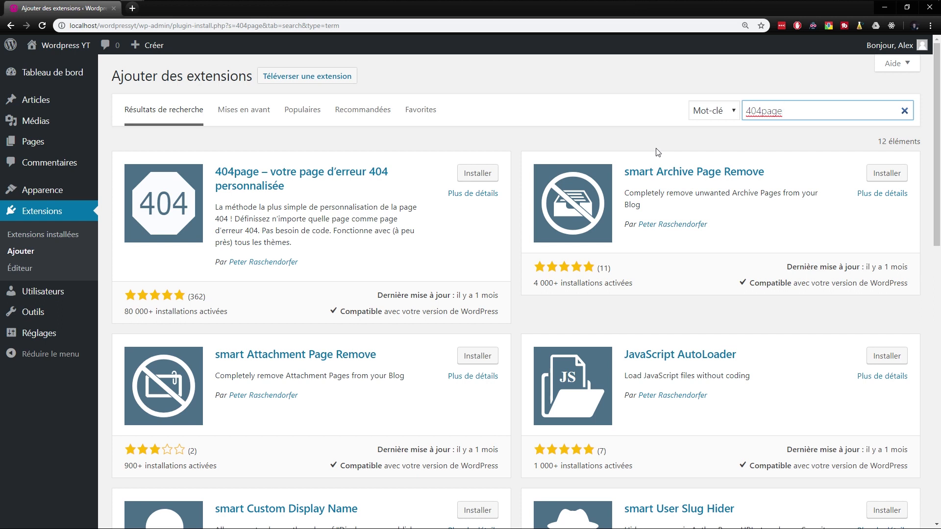
{"action": "left_click", "coordinate": [483, 180]}
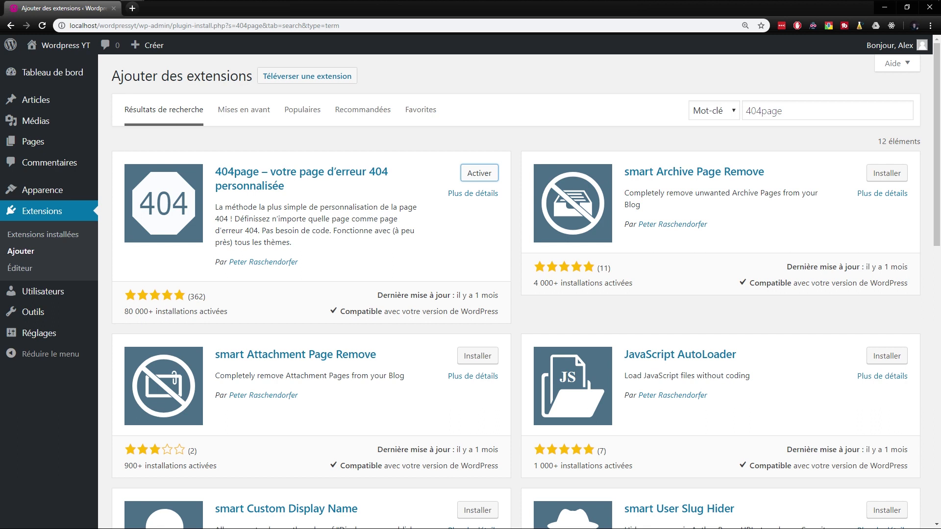
Step: Search the plugin directory for "security" and install Wordfence Security – Firewall & Malware Scan
{"action": "left_click_drag", "start_coordinate": [795, 112], "coordinate": [709, 114]}
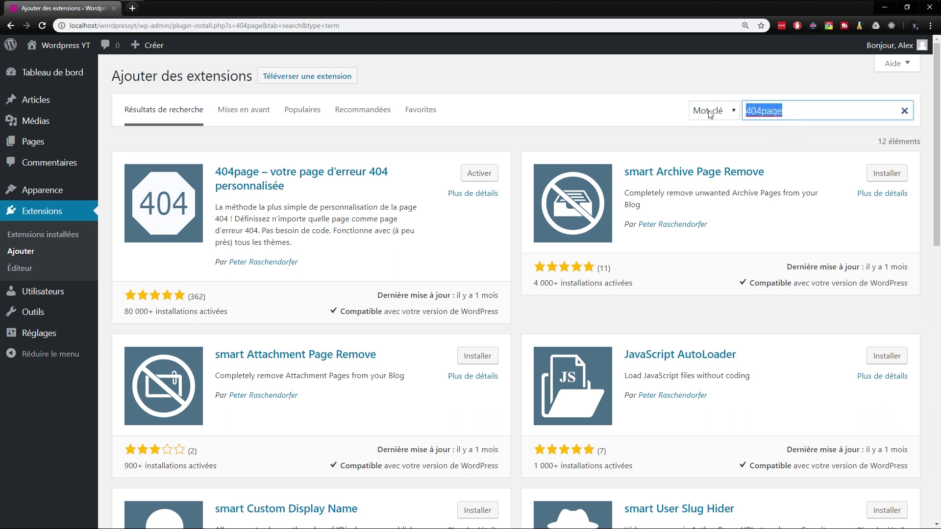
{"action": "type", "text": "security"}
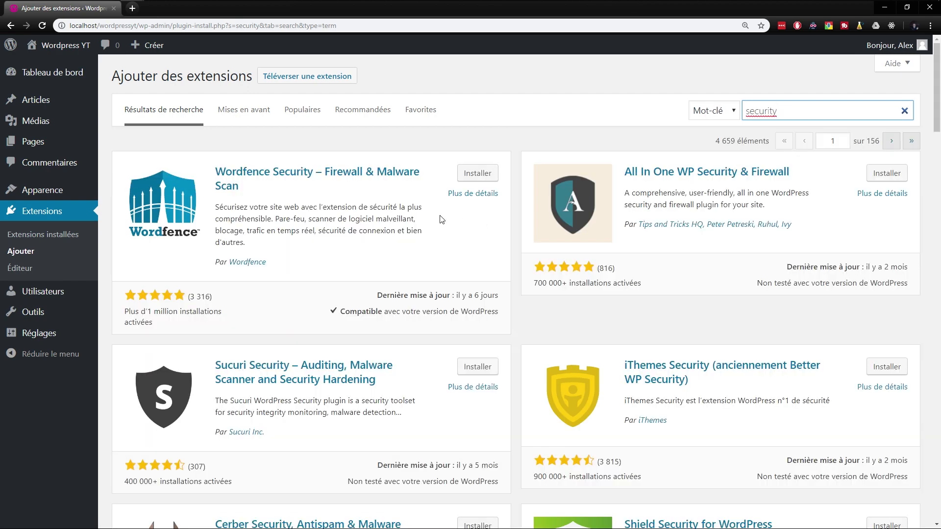
{"action": "scroll", "coordinate": [418, 226], "scroll_direction": "down", "scroll_amount": 2}
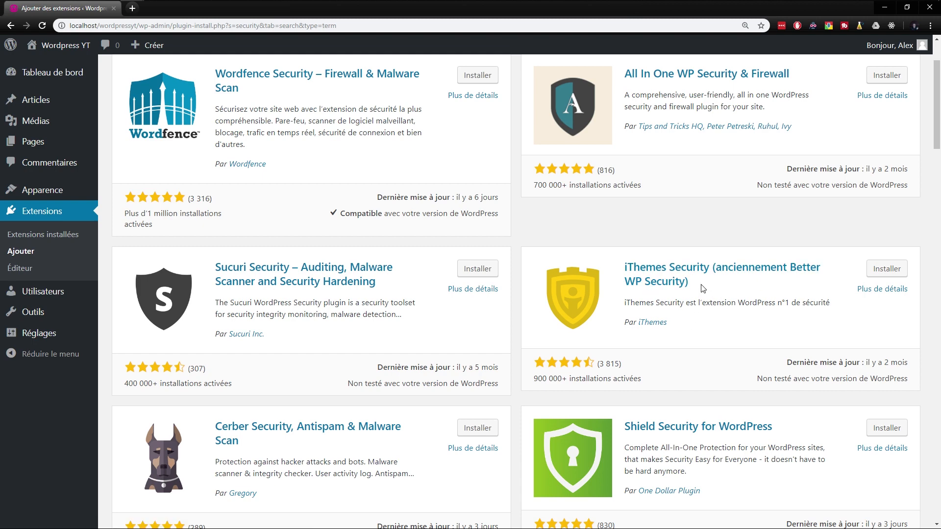
{"action": "scroll", "coordinate": [688, 291], "scroll_direction": "up", "scroll_amount": 1}
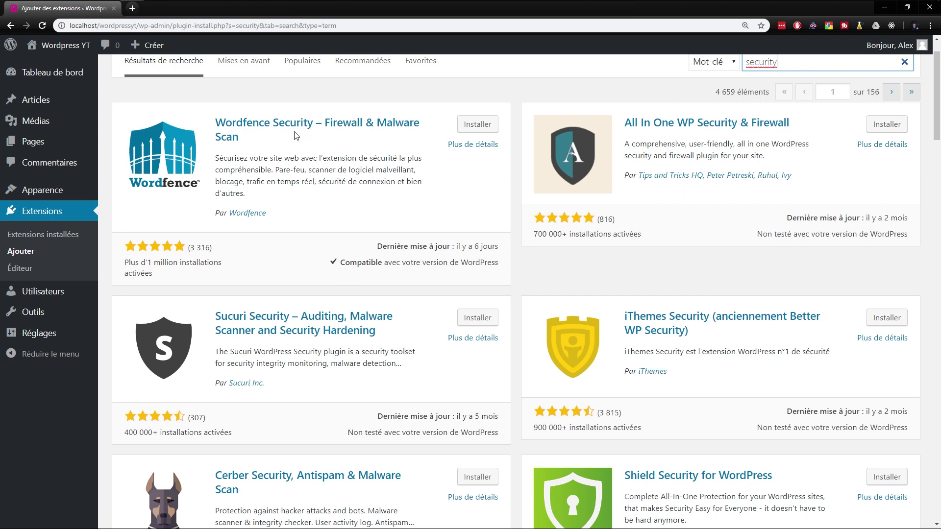
{"action": "left_click", "coordinate": [478, 125]}
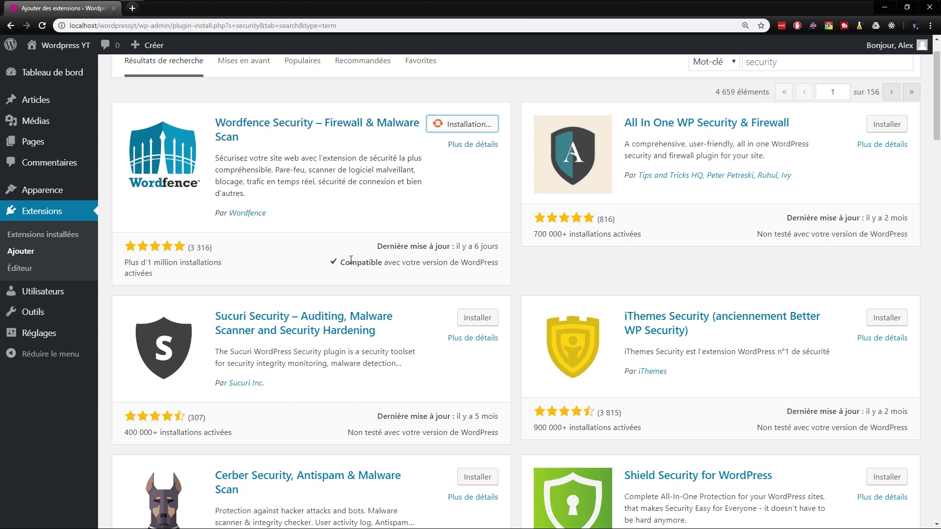
Step: Search the plugin directory for "ninja" and install Ninja Forms – The Easy and Powerful Forms Builder
{"action": "scroll", "coordinate": [362, 256], "scroll_direction": "up", "scroll_amount": 1}
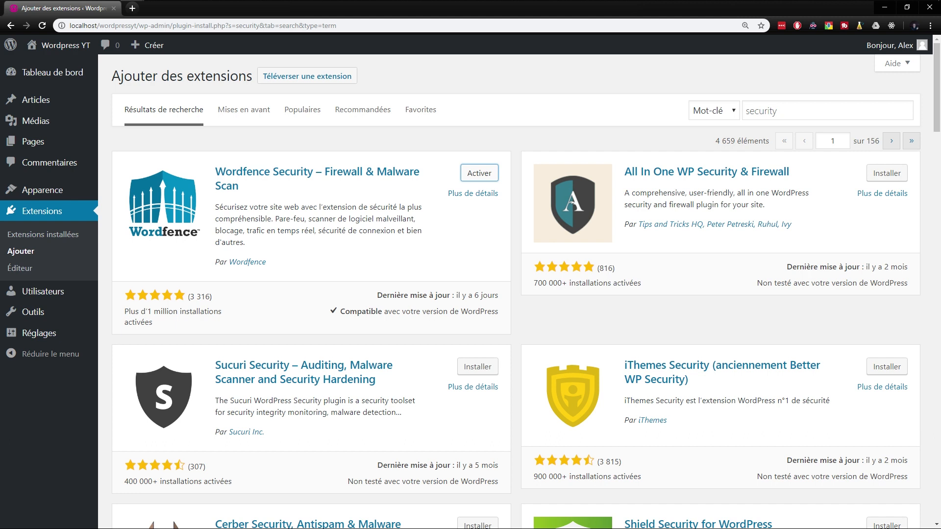
{"action": "left_click_drag", "start_coordinate": [782, 111], "coordinate": [709, 119]}
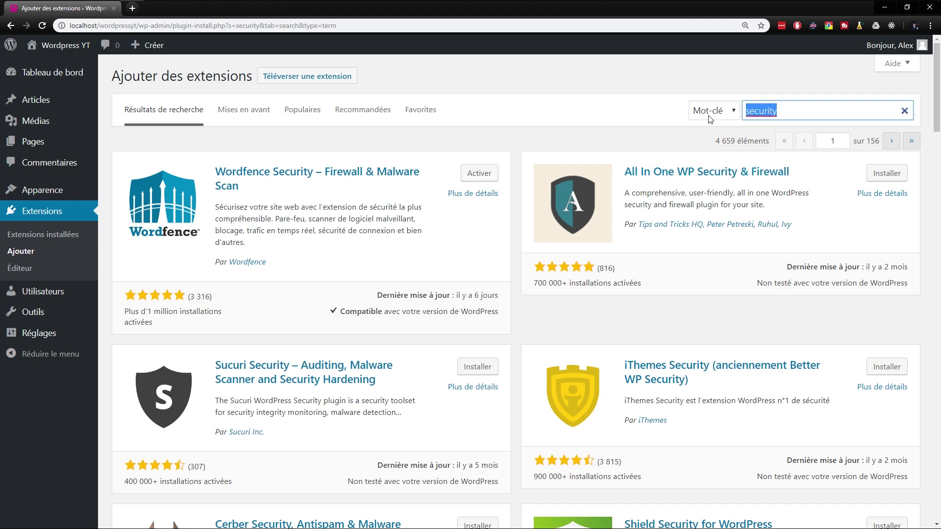
{"action": "type", "text": "ninja"}
{"action": "key", "text": "BackSpace"}
{"action": "key", "text": "BackSpace"}
{"action": "type", "text": "nja"}
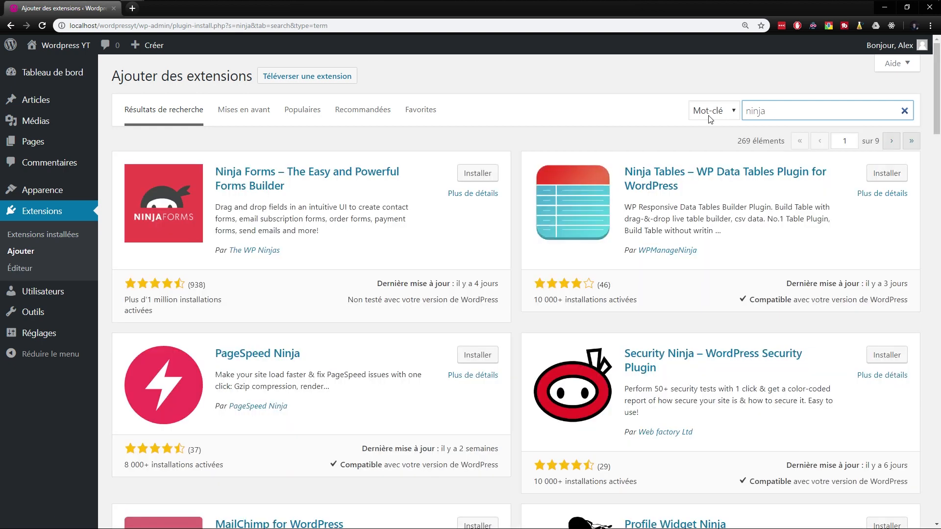
{"action": "left_click", "coordinate": [484, 180]}
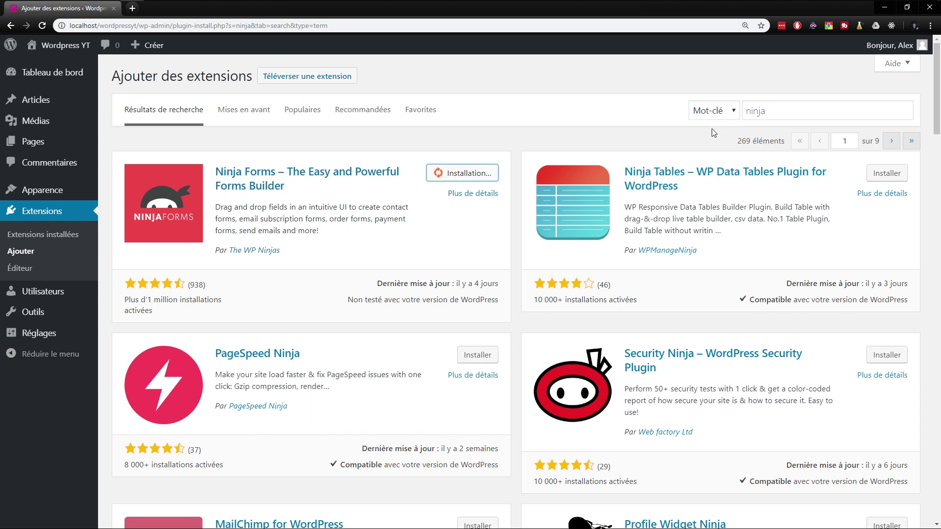
Step: Search the plugin directory for "under construction" and install Under Construction / Maintenance Mode from Acurax
{"action": "left_click_drag", "start_coordinate": [782, 111], "coordinate": [730, 112]}
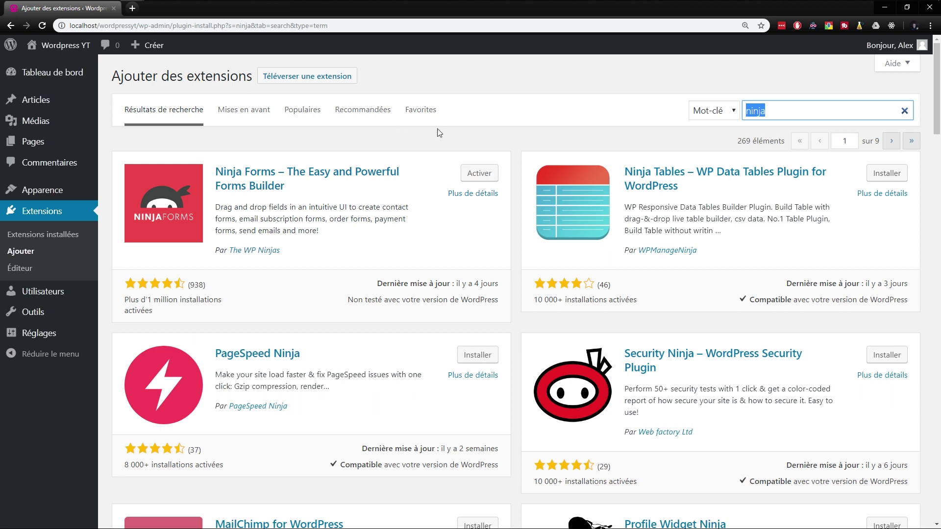
{"action": "type", "text": "under construction"}
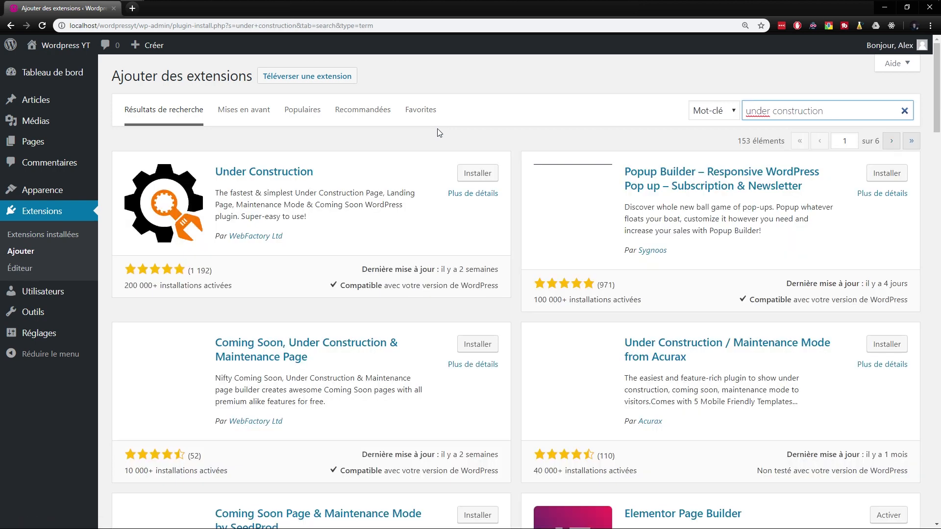
{"action": "scroll", "coordinate": [510, 231], "scroll_direction": "down", "scroll_amount": 2}
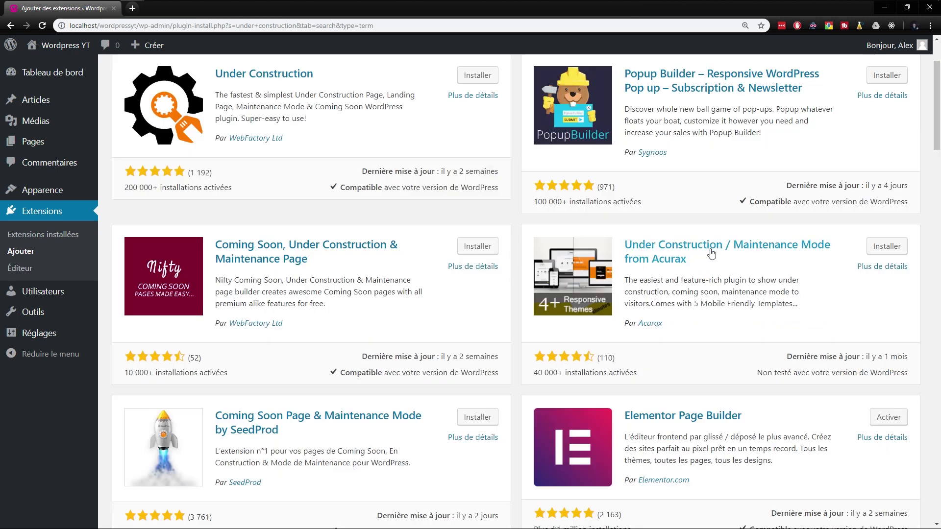
{"action": "left_click", "coordinate": [893, 248]}
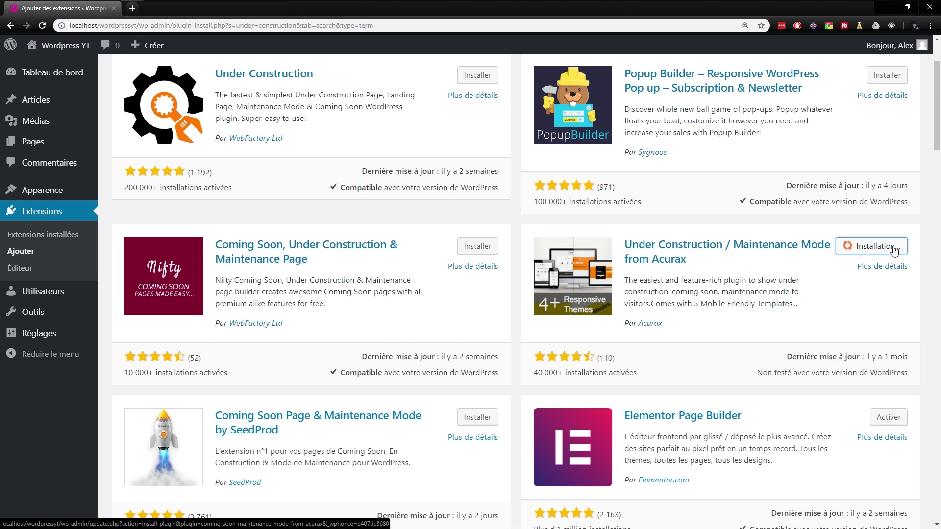
Step: Search the plugin directory for "wp fastest cache" and install WP Fastest Cache
{"action": "scroll", "coordinate": [830, 112], "scroll_direction": "up", "scroll_amount": 2}
{"action": "triple_click", "coordinate": [830, 112]}
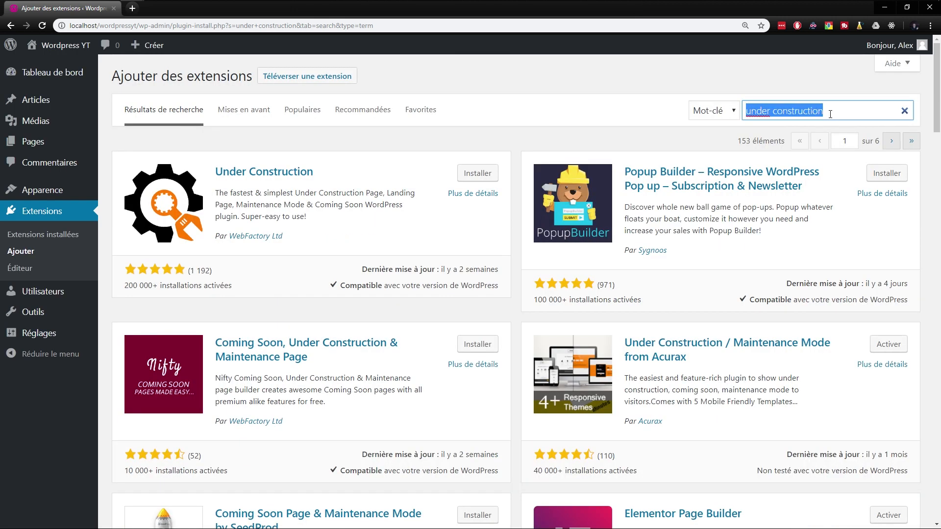
{"action": "type", "text": "wp fastest cach"}
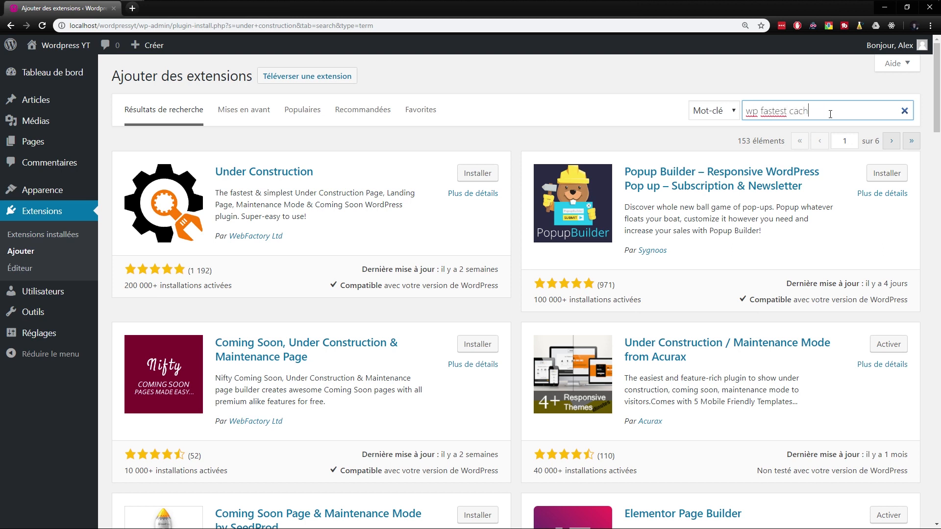
{"action": "type", "text": "e"}
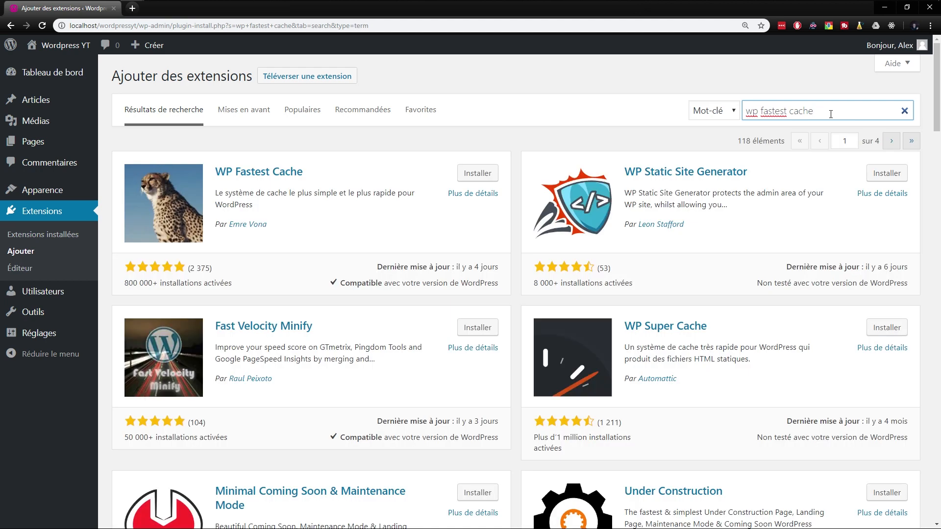
{"action": "left_click", "coordinate": [483, 176]}
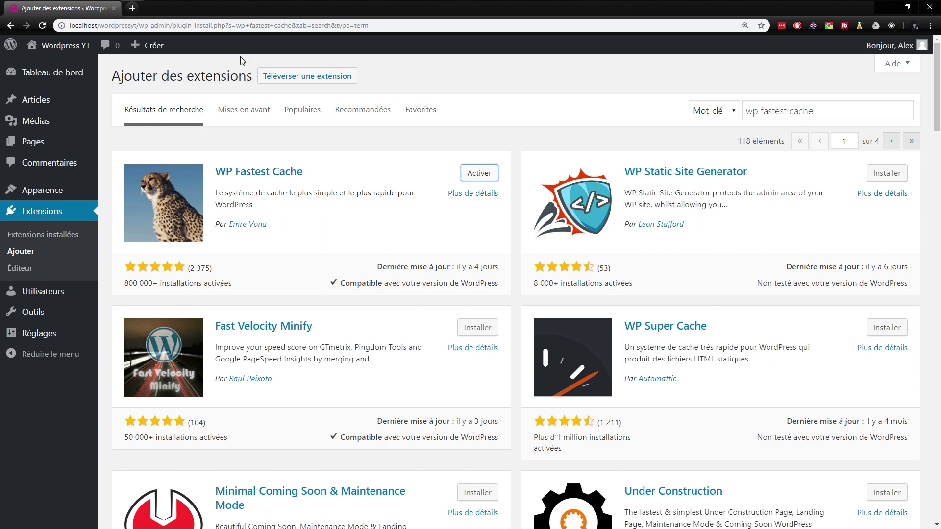
Step: Search the plugin directory for "wpfront scroll" and install WPFront Scroll Top
{"action": "triple_click", "coordinate": [838, 112]}
{"action": "type", "text": "wpfront "}
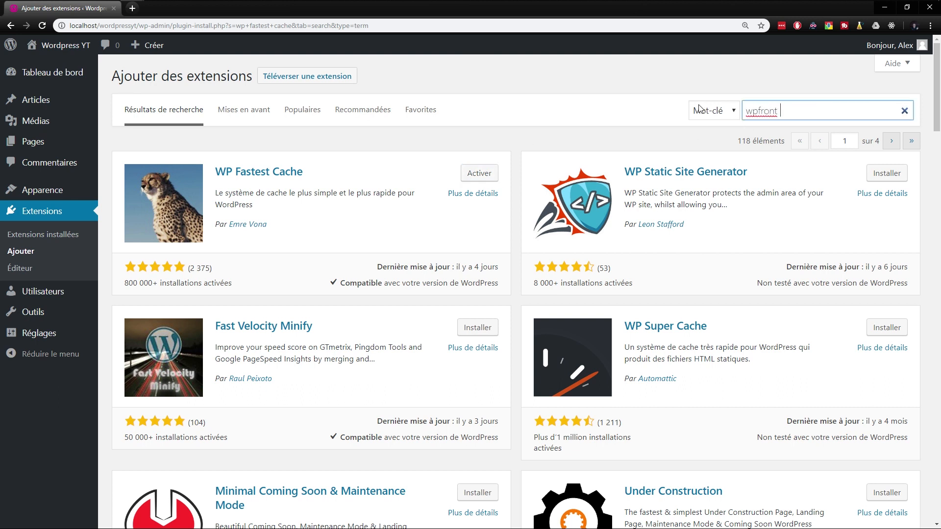
{"action": "type", "text": "scrolll"}
{"action": "double_click", "coordinate": [797, 108]}
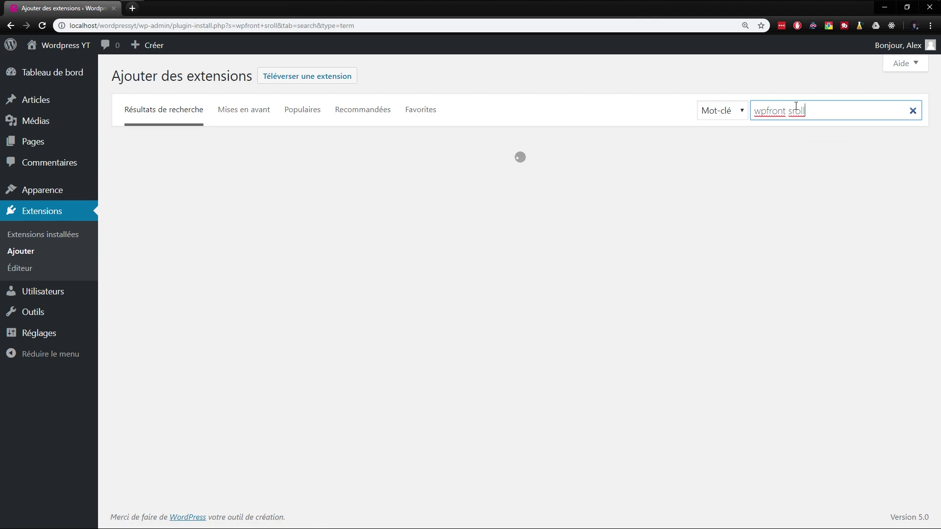
{"action": "type", "text": "scroll"}
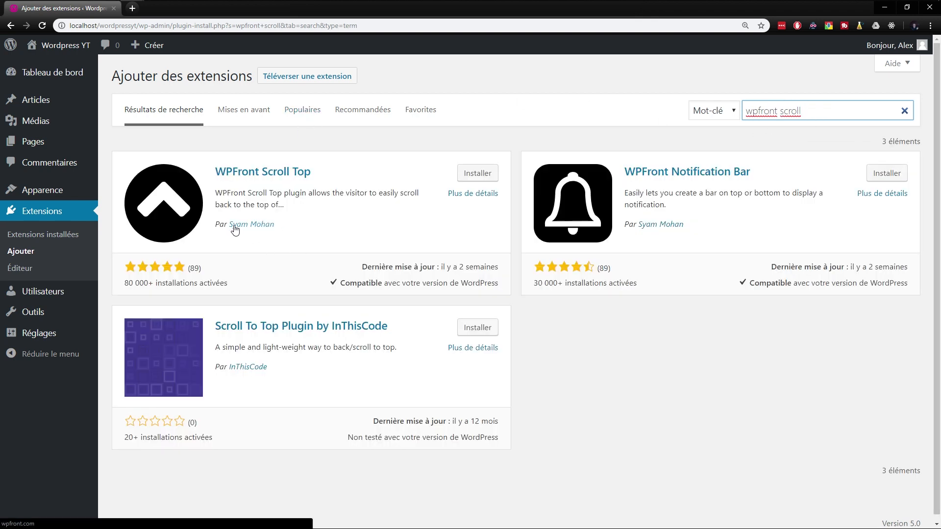
{"action": "left_click", "coordinate": [487, 176]}
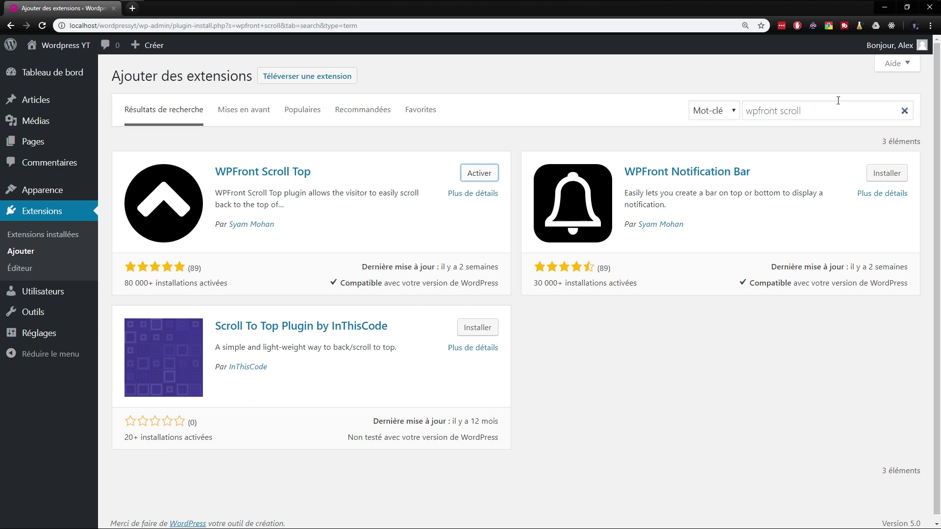
Step: Search the plugin directory for "yoast" and install Yoast SEO
{"action": "left_click_drag", "start_coordinate": [836, 108], "coordinate": [717, 106]}
{"action": "type", "text": "yoast"}
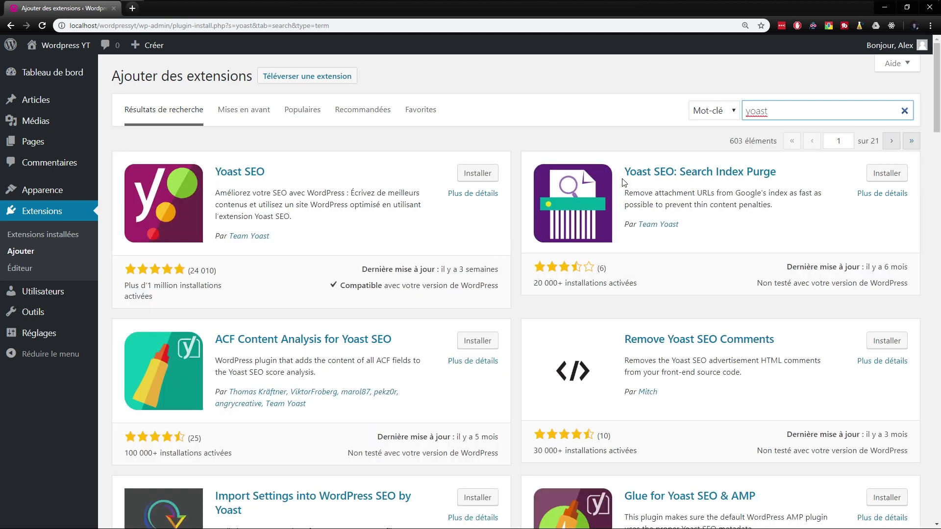
{"action": "left_click", "coordinate": [474, 174]}
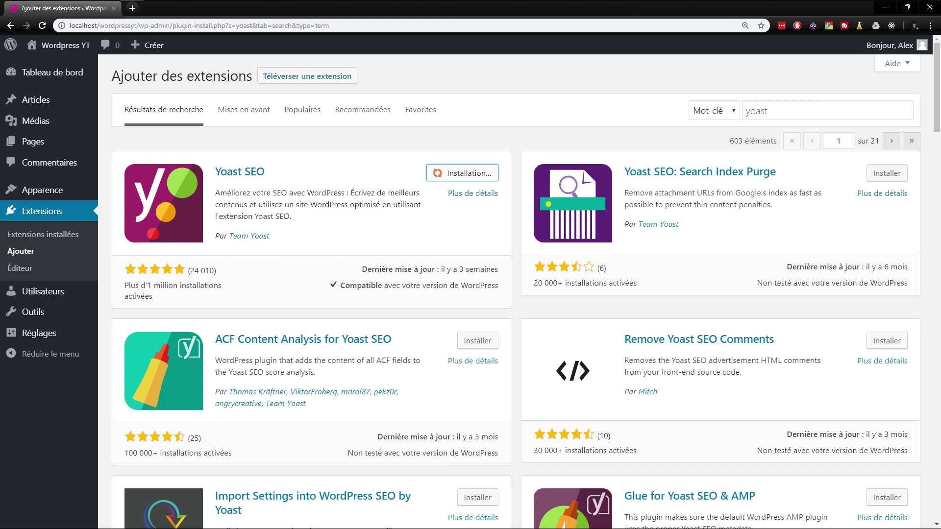
Step: Review the list of installed plugins and deactivate Akismet Anti-Spam
{"action": "left_click", "coordinate": [59, 235]}
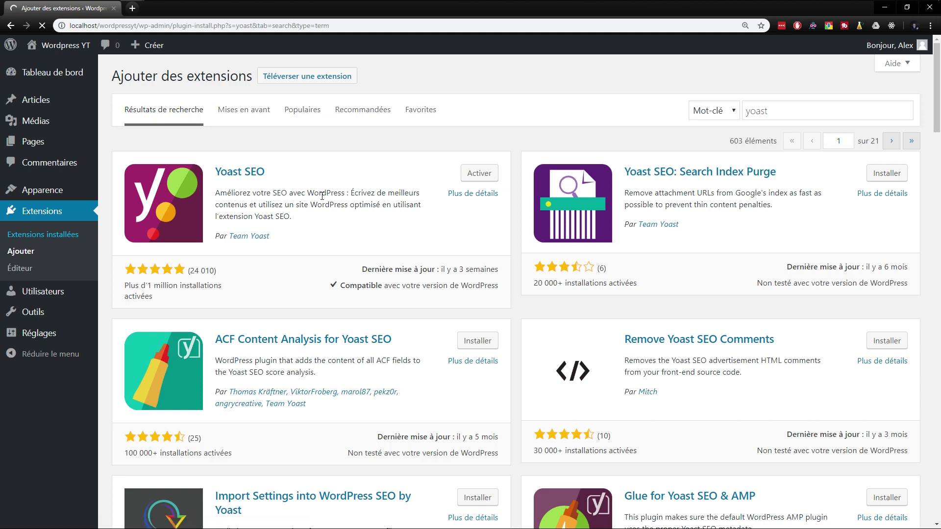
{"action": "scroll", "coordinate": [376, 217], "scroll_direction": "down", "scroll_amount": 7}
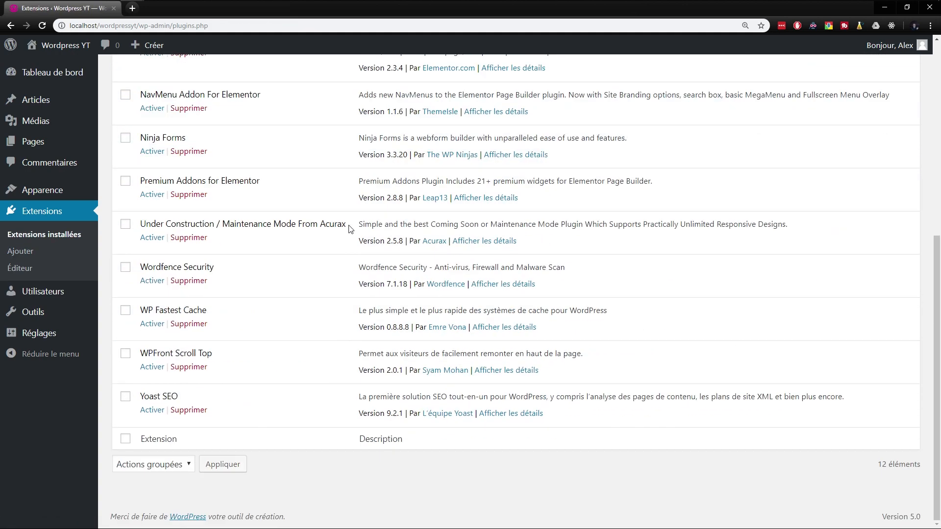
{"action": "scroll", "coordinate": [250, 343], "scroll_direction": "up", "scroll_amount": 7}
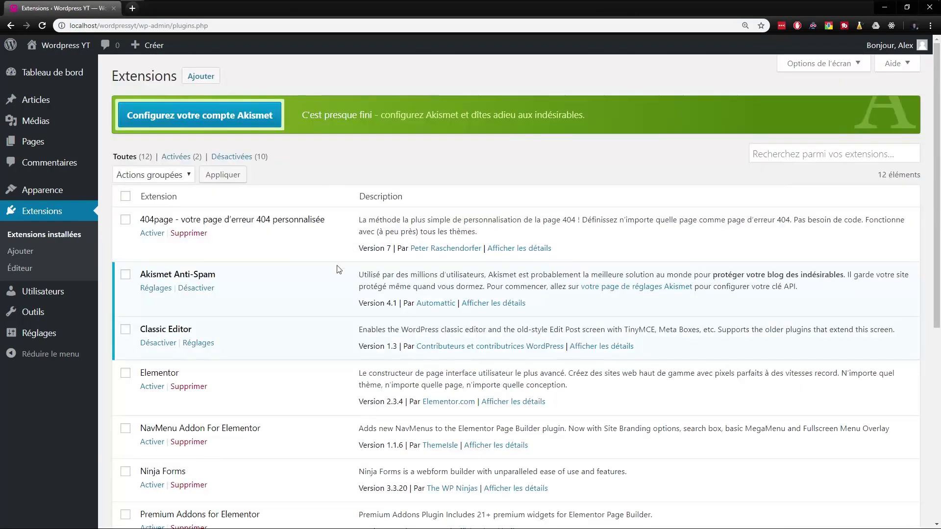
{"action": "scroll", "coordinate": [305, 311], "scroll_direction": "down", "scroll_amount": 4}
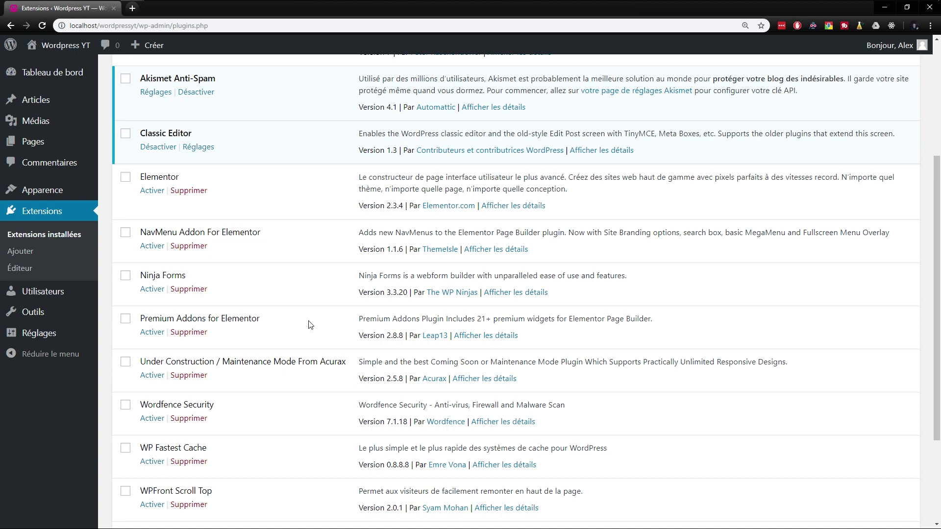
{"action": "scroll", "coordinate": [309, 325], "scroll_direction": "up", "scroll_amount": 4}
{"action": "scroll", "coordinate": [264, 230], "scroll_direction": "down", "scroll_amount": 4}
{"action": "left_click", "coordinate": [196, 93]}
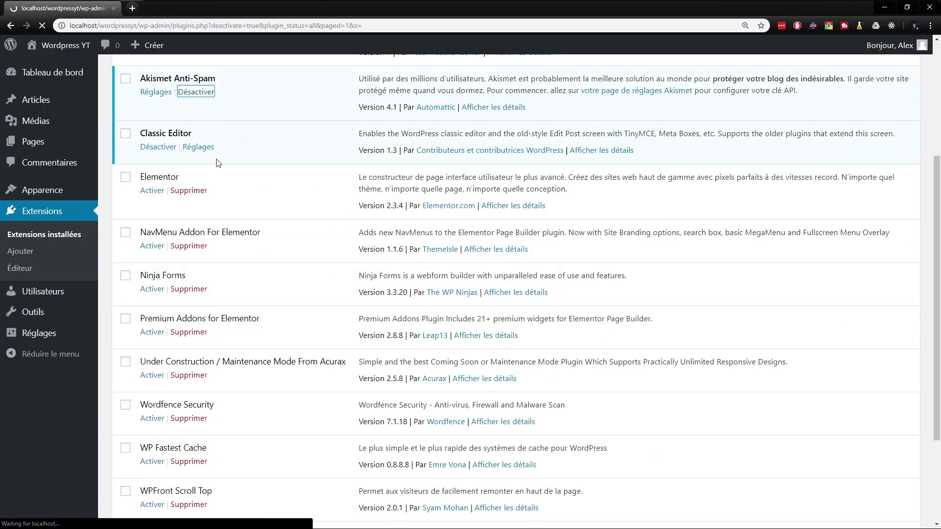
Step: Examine the full list of installed plugins, from 404page to Yoast SEO, including the WP Fastest Cache entry
{"action": "scroll", "coordinate": [265, 274], "scroll_direction": "down", "scroll_amount": 6}
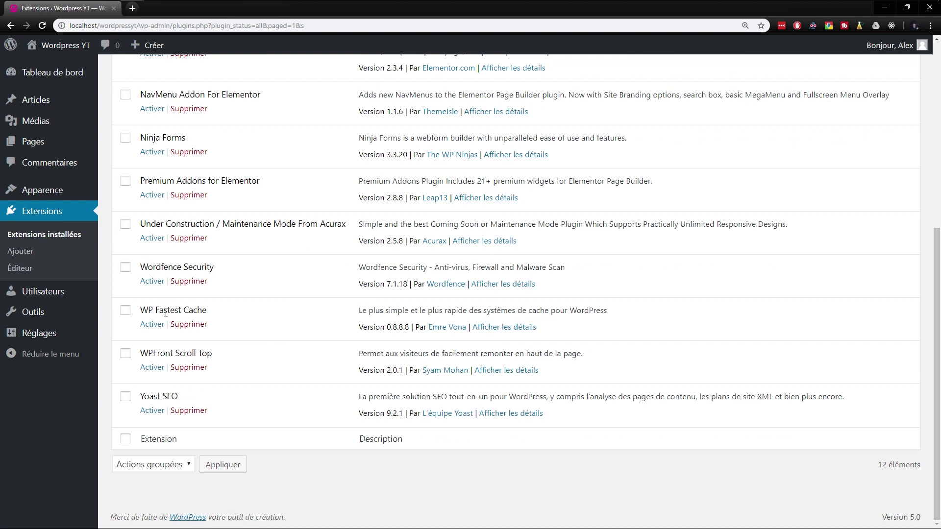
{"action": "left_click_drag", "start_coordinate": [215, 310], "coordinate": [137, 310]}
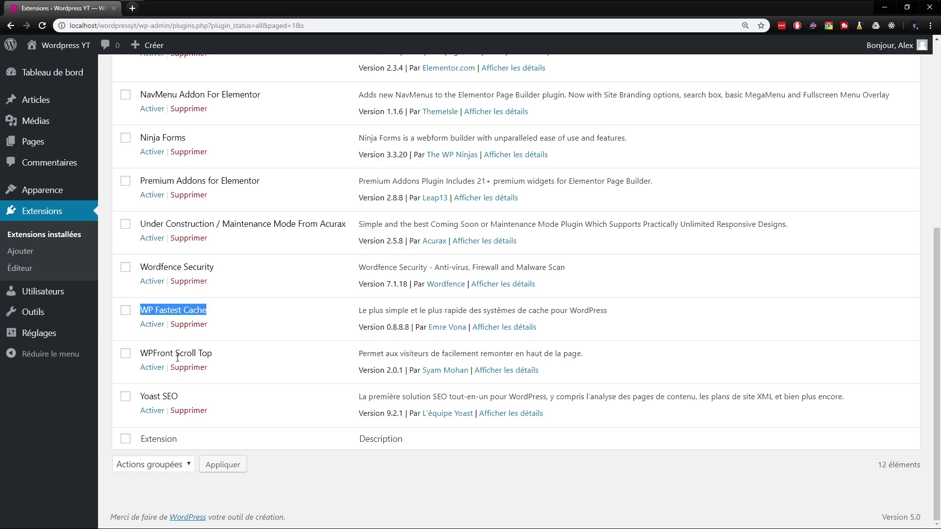
{"action": "scroll", "coordinate": [179, 360], "scroll_direction": "up", "scroll_amount": 6}
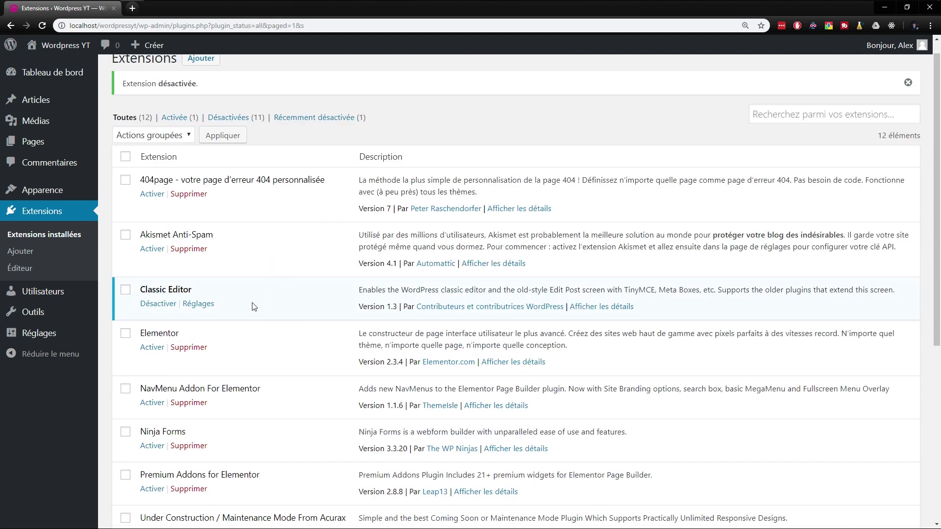
{"action": "scroll", "coordinate": [254, 306], "scroll_direction": "down", "scroll_amount": 6}
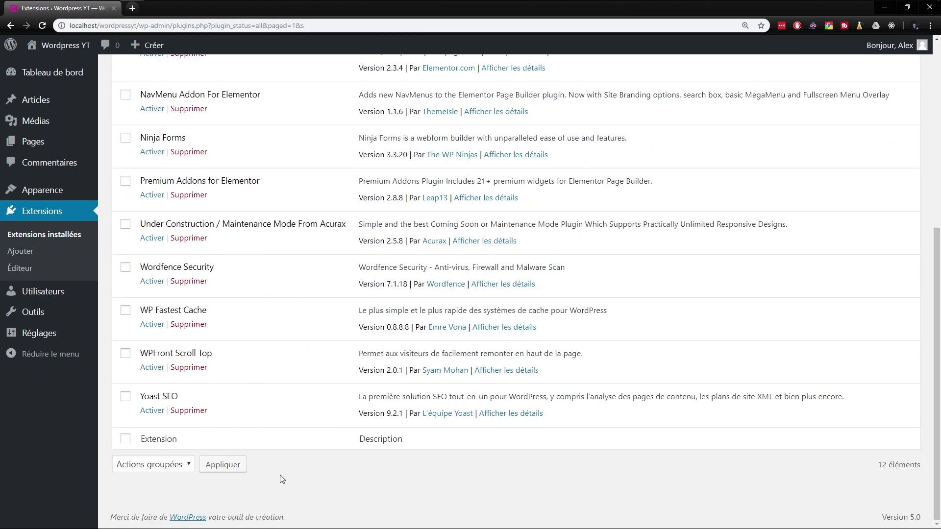
{"action": "scroll", "coordinate": [295, 480], "scroll_direction": "up", "scroll_amount": 6}
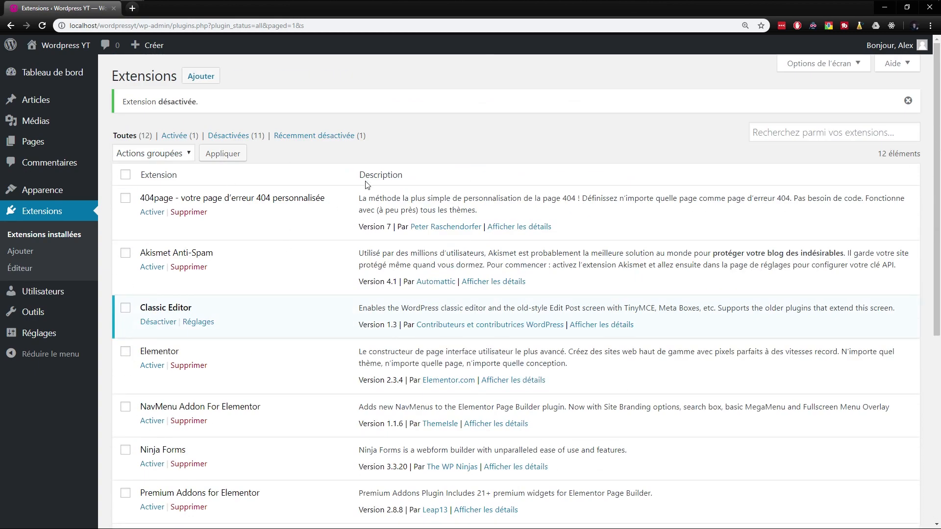
{"action": "scroll", "coordinate": [431, 127], "scroll_direction": "down", "scroll_amount": 3}
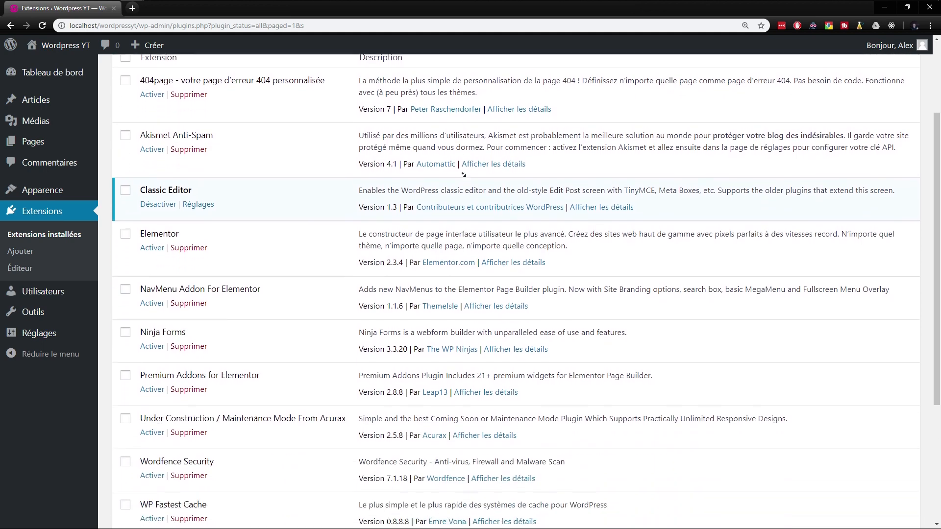
{"action": "scroll", "coordinate": [463, 174], "scroll_direction": "down", "scroll_amount": 5}
{"action": "scroll", "coordinate": [462, 322], "scroll_direction": "up", "scroll_amount": 2}
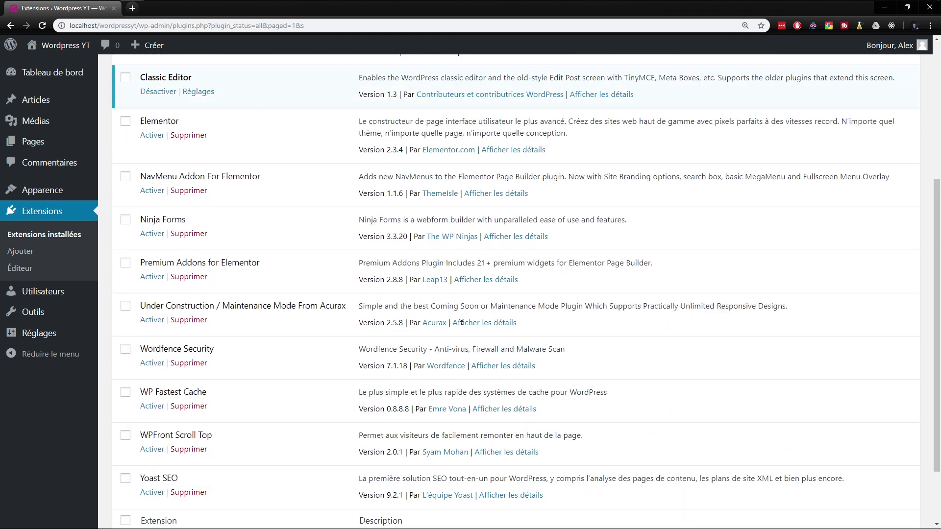
{"action": "scroll", "coordinate": [466, 294], "scroll_direction": "up", "scroll_amount": 5}
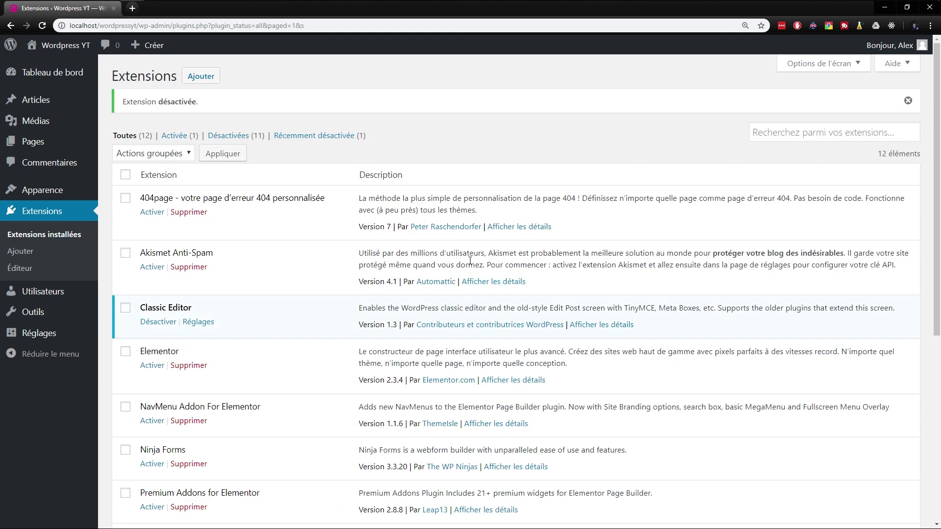